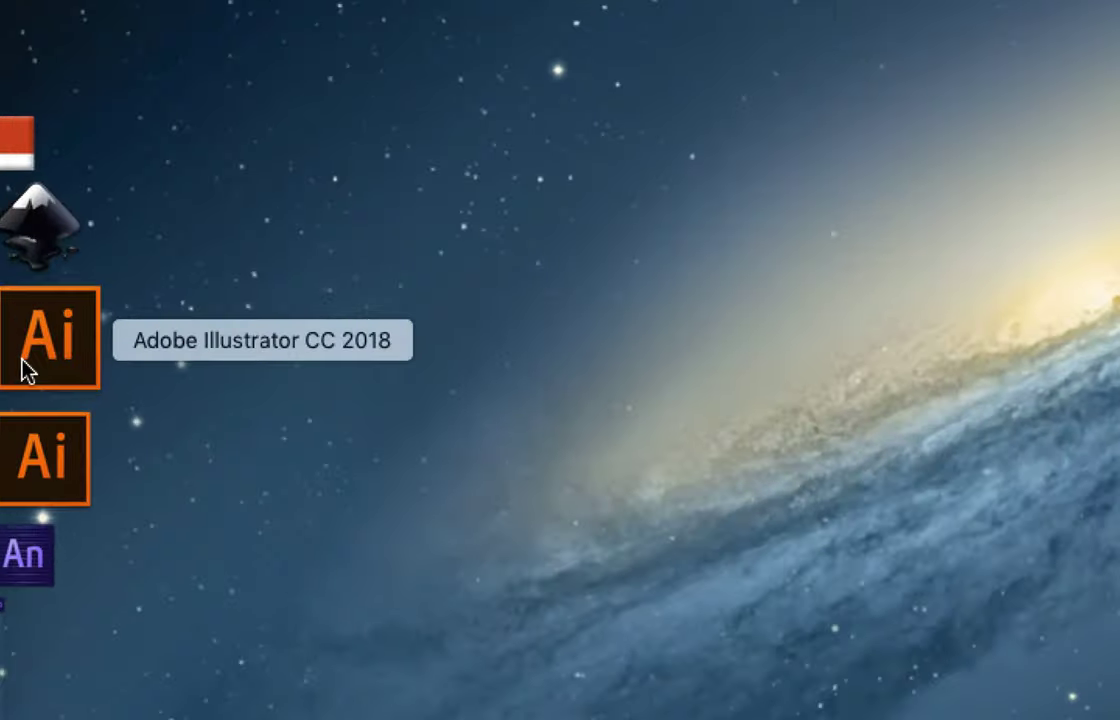
# Launch Adobe Illustrator CC 2018 from the Dock and bring its splash screen to the front
pyautogui.click(22, 370)
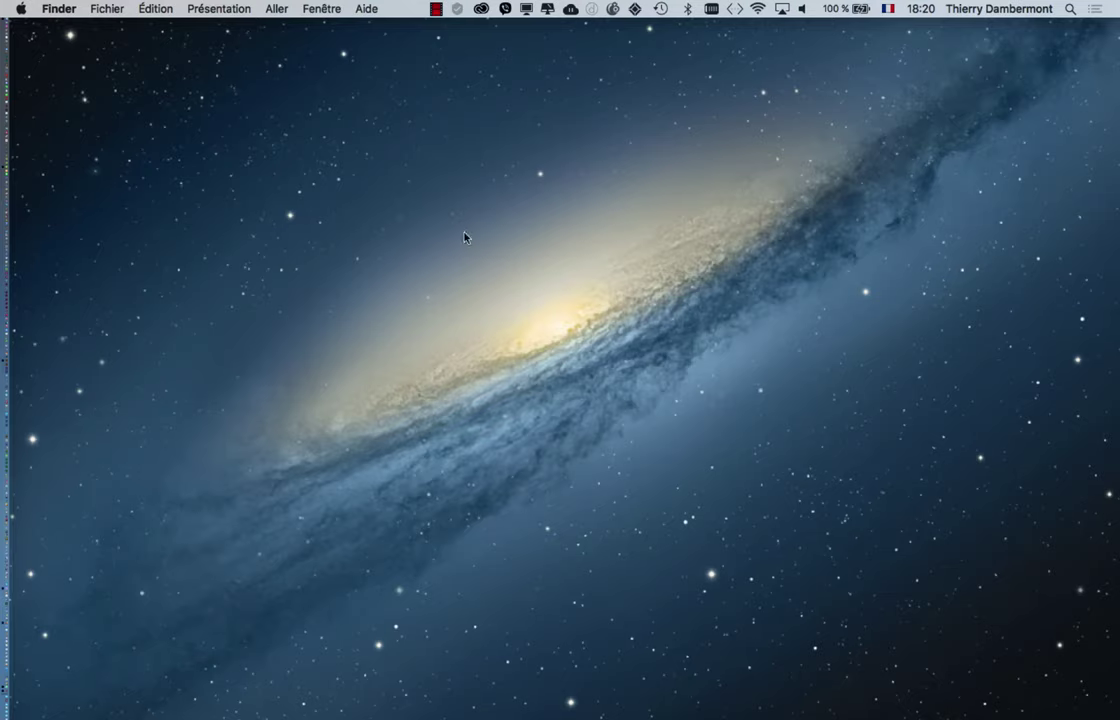
pyautogui.press('super+Tab')
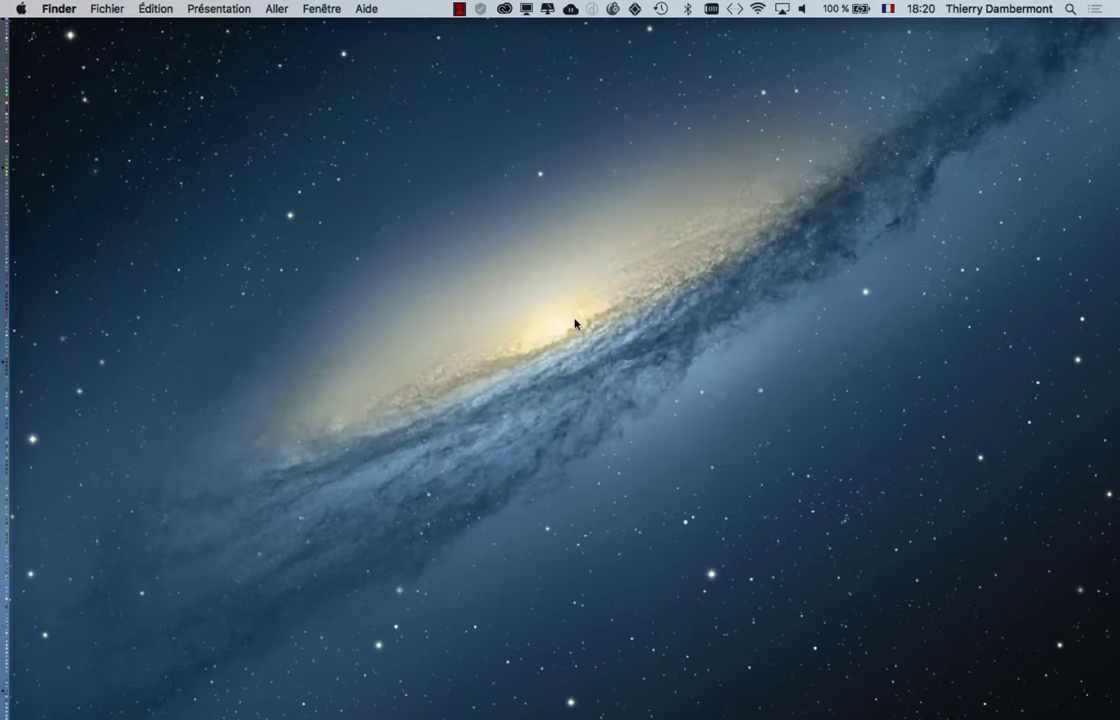
pyautogui.press('super+Tab')
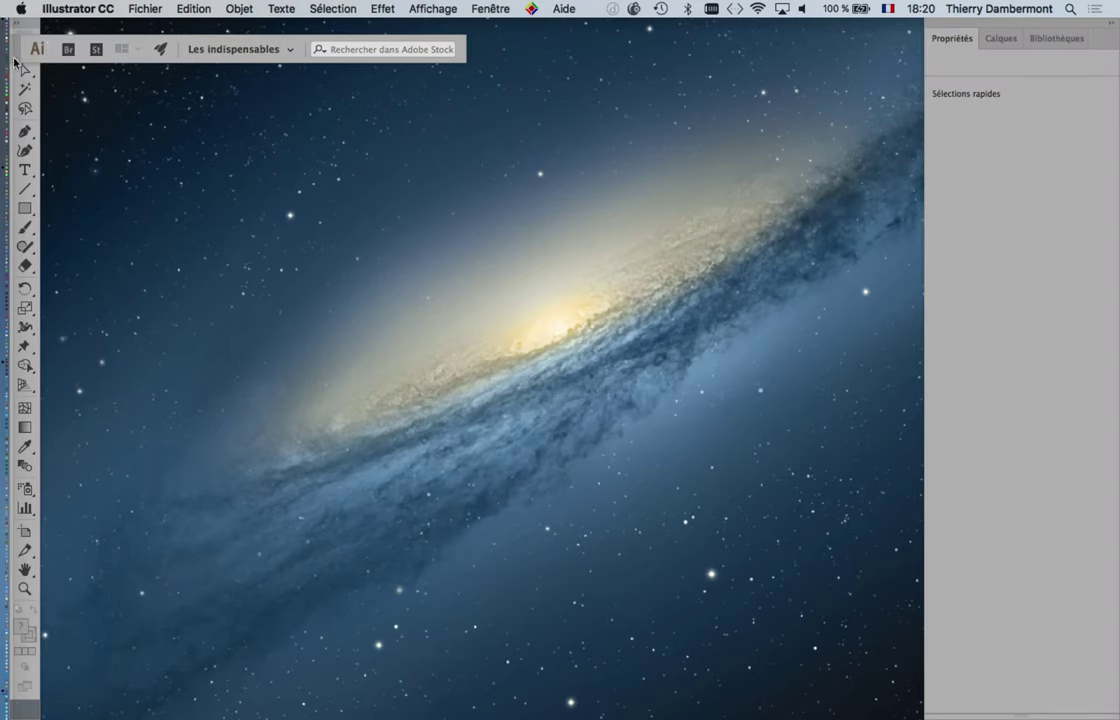
# Drag the application bar off the corner and float the tools as a two-column panel
pyautogui.moveTo(18, 60); pyautogui.dragTo(108, 72)
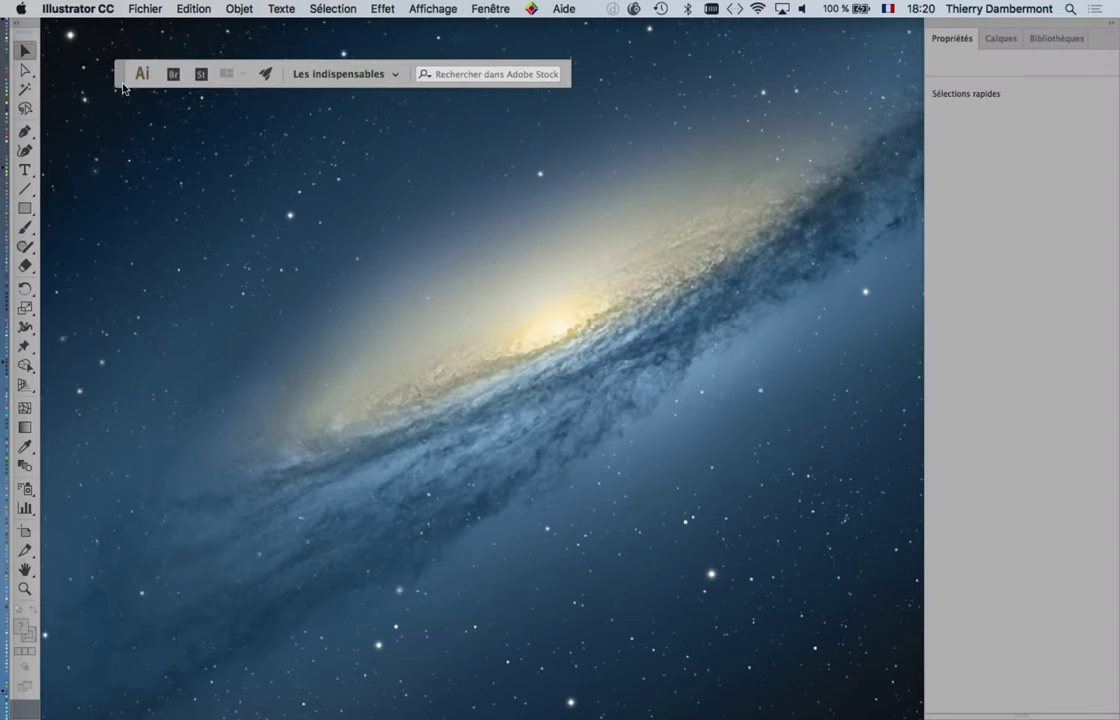
pyautogui.click(20, 24)
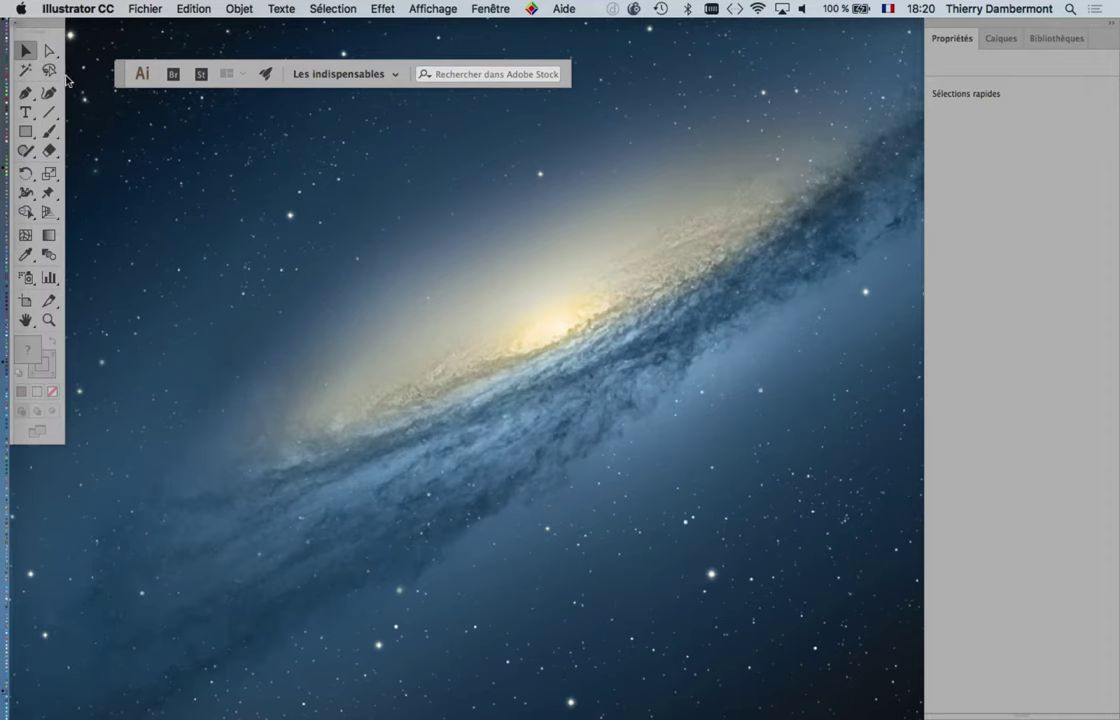
pyautogui.moveTo(50, 20); pyautogui.dragTo(75, 113)
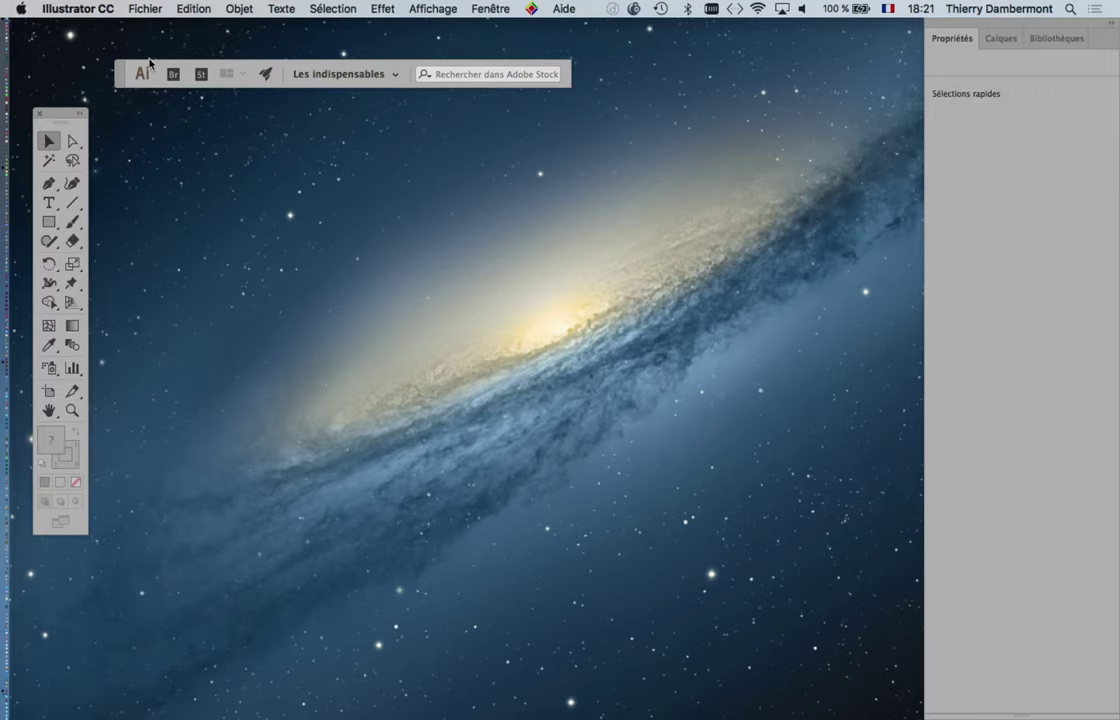
# Quit Illustrator with Illustrator CC > Quitter Illustrator
pyautogui.click(66, 8)
pyautogui.click(144, 158)
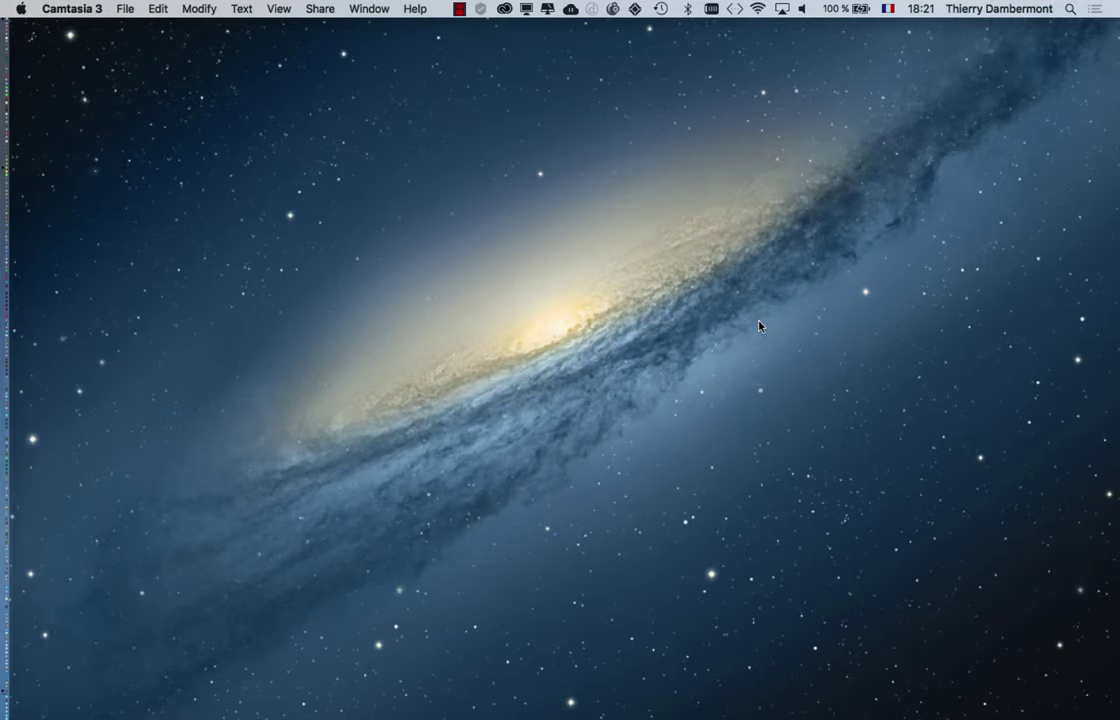
pyautogui.moveTo(34, 347)
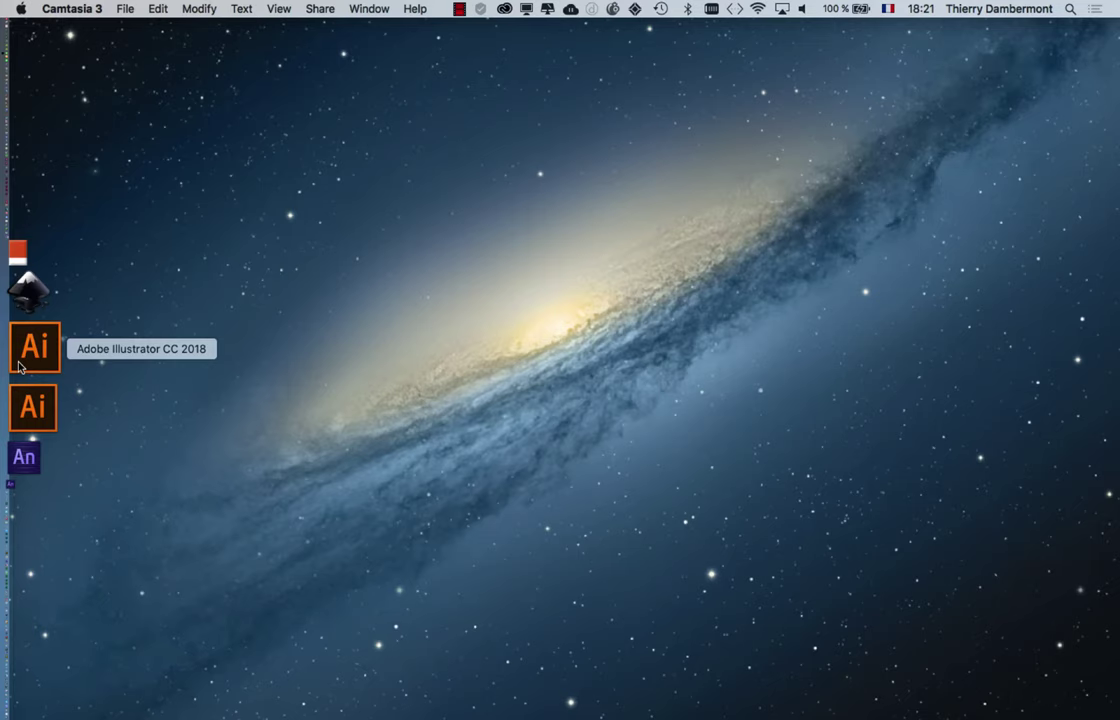
# Relaunch Illustrator from the Dock and wait for the Commencer start screen
pyautogui.click(18, 366)
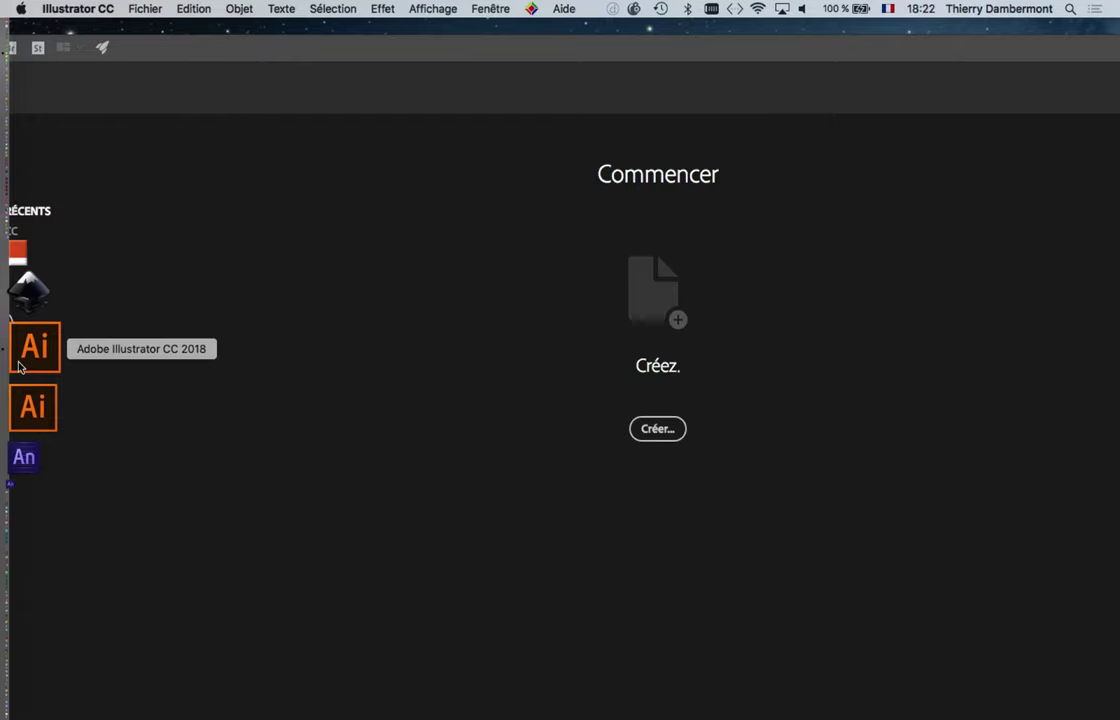
# Pull the Commencer window into view, zoom it, then resize and reposition it as a large window
pyautogui.moveTo(252, 47)
pyautogui.mouseDown()
pyautogui.moveTo(428, 50)
pyautogui.moveTo(372, 97)
pyautogui.mouseUp()
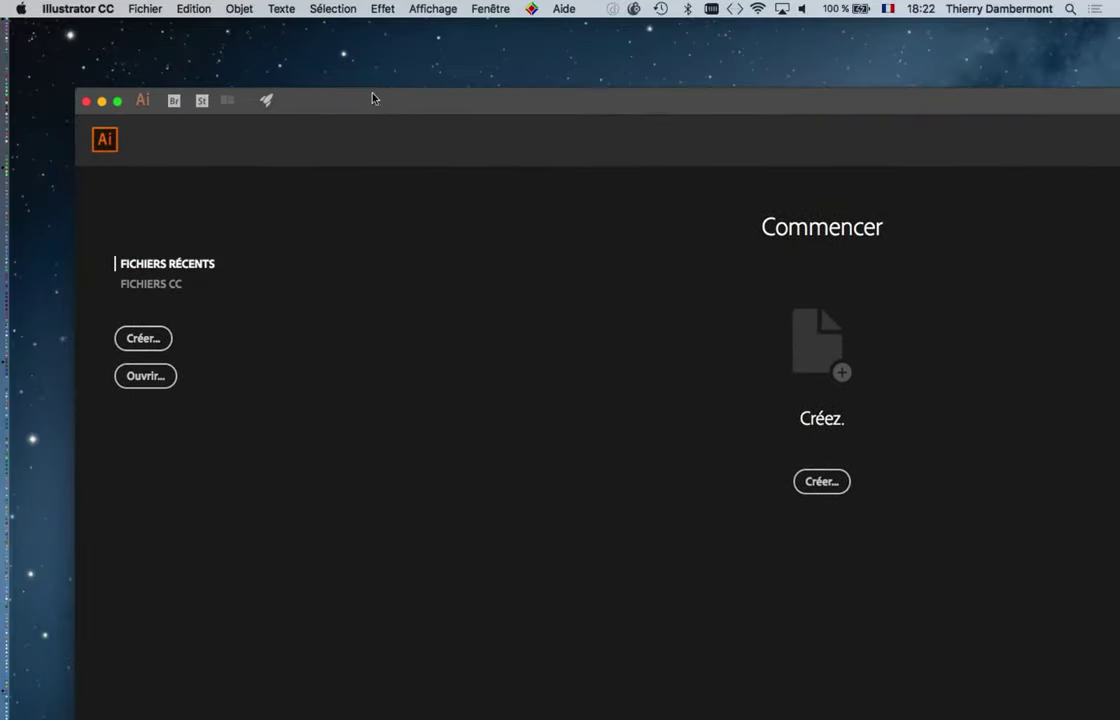
pyautogui.click(117, 101)
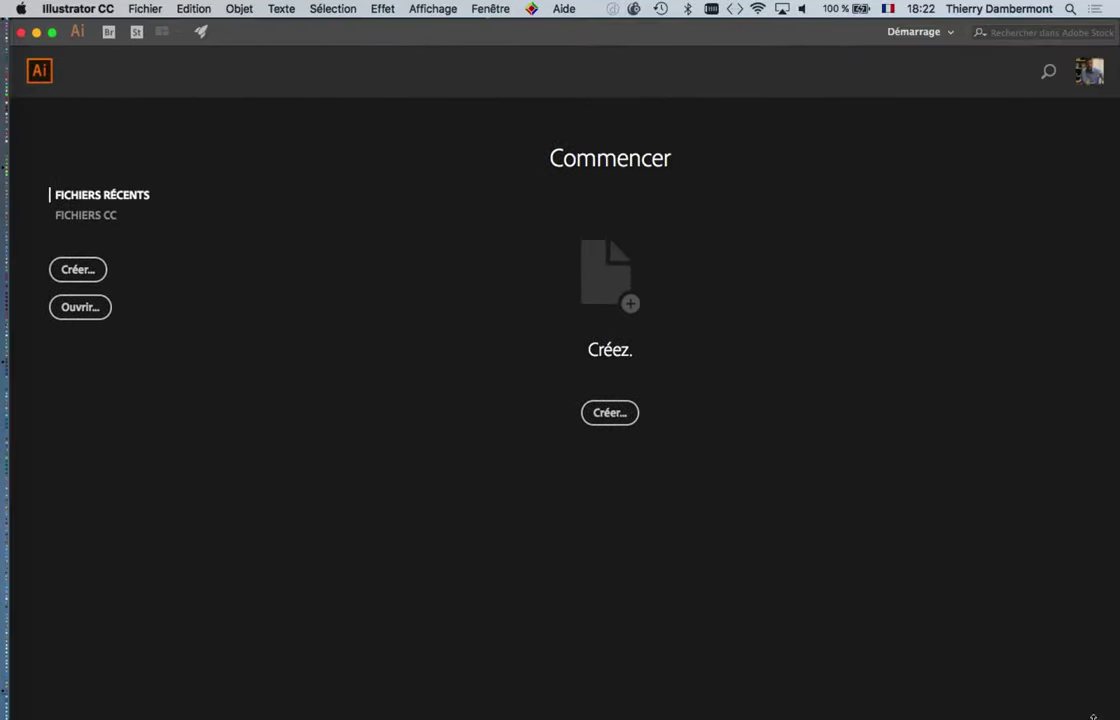
pyautogui.moveTo(1093, 717); pyautogui.dragTo(745, 562)
pyautogui.moveTo(360, 48)
pyautogui.mouseDown()
pyautogui.moveTo(428, 57)
pyautogui.moveTo(437, 78)
pyautogui.moveTo(372, 60)
pyautogui.moveTo(415, 64)
pyautogui.mouseUp()
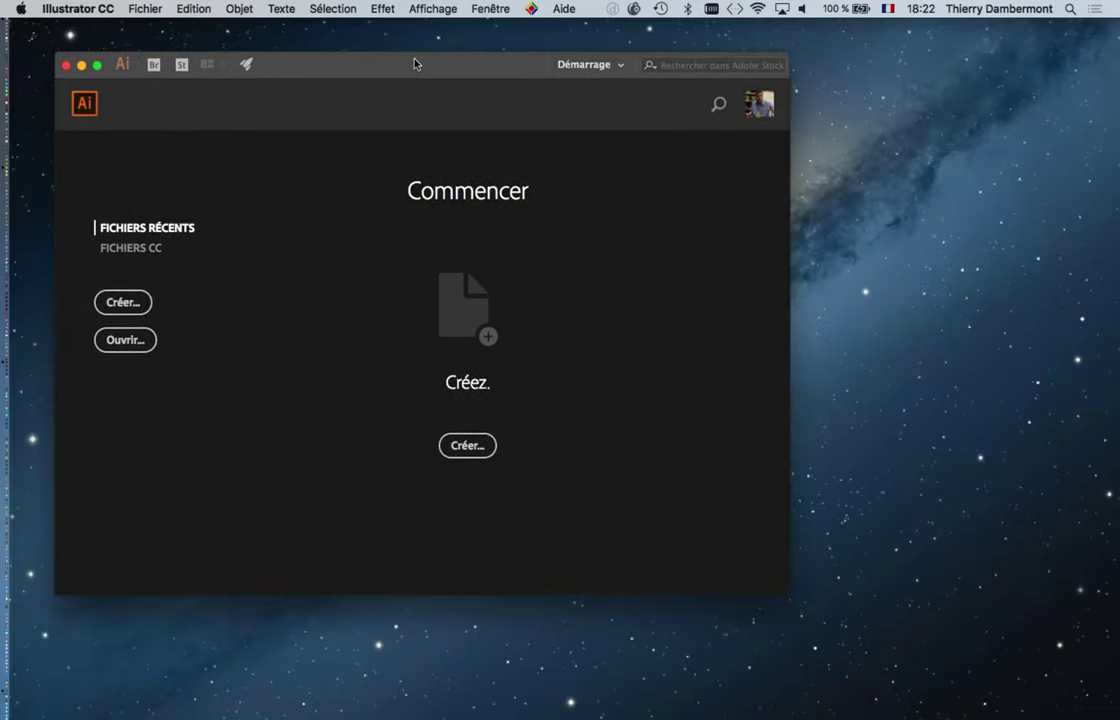
pyautogui.moveTo(789, 593); pyautogui.dragTo(1028, 647)
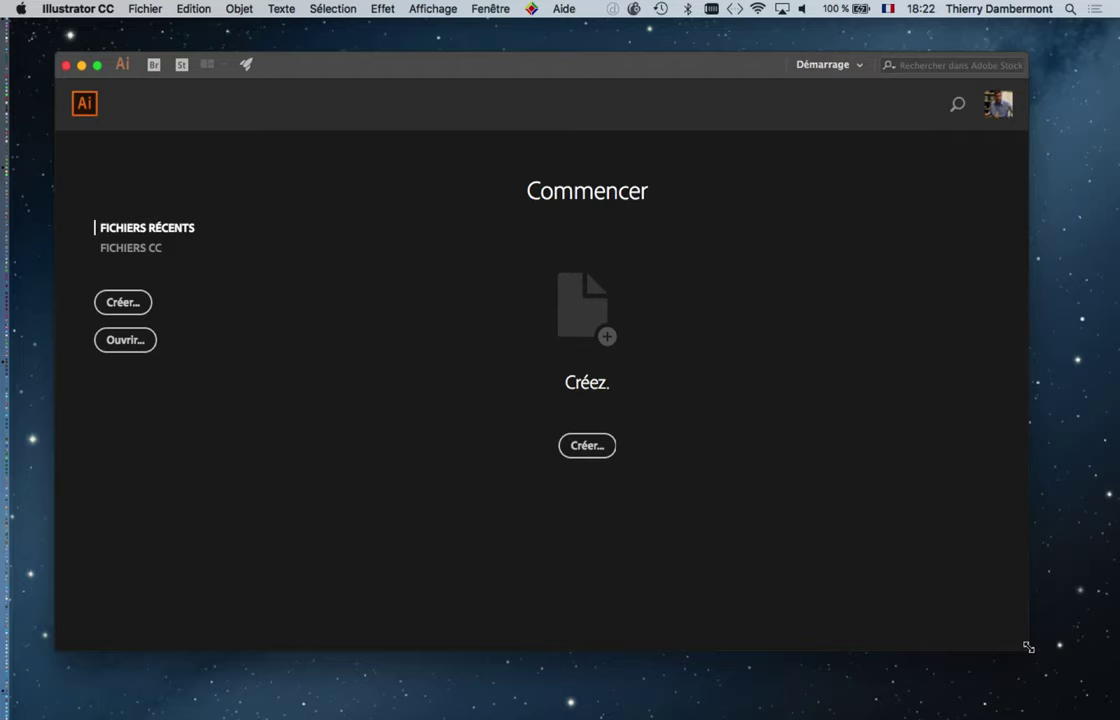
pyautogui.moveTo(591, 72)
pyautogui.mouseDown()
pyautogui.moveTo(566, 107)
pyautogui.moveTo(687, 75)
pyautogui.moveTo(575, 50)
pyautogui.moveTo(612, 82)
pyautogui.moveTo(574, 80)
pyautogui.mouseUp()
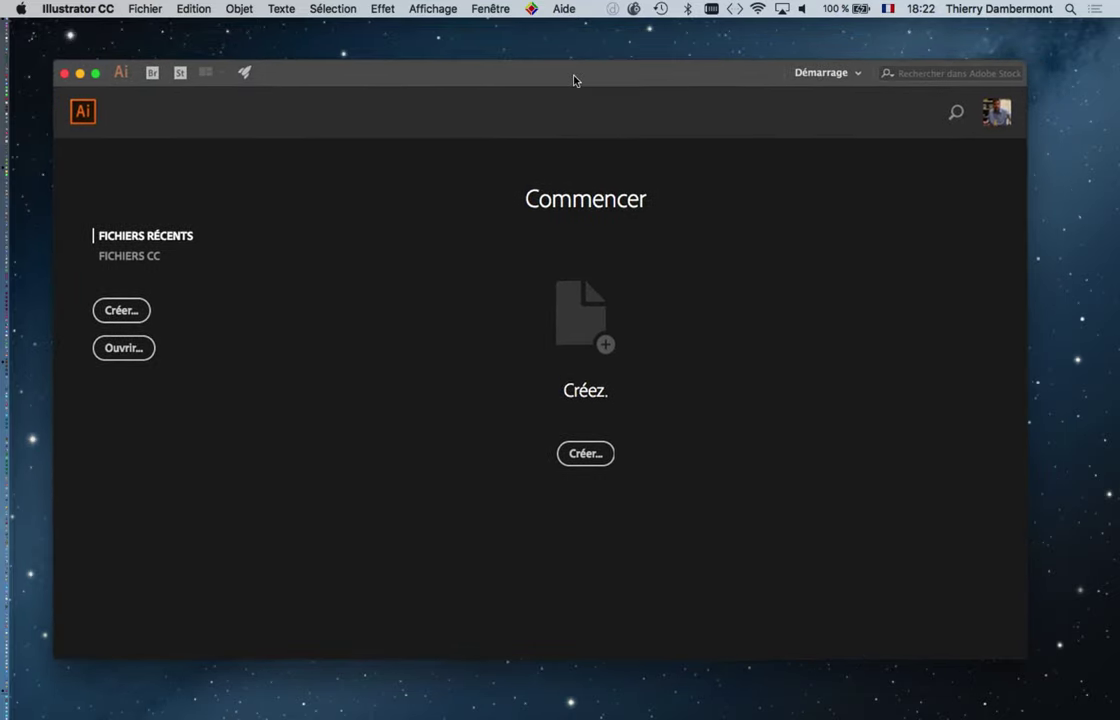
# Uncheck Fenêtre > Cadre de l'application and nudge the floating tools panel slightly up
pyautogui.click(436, 10)
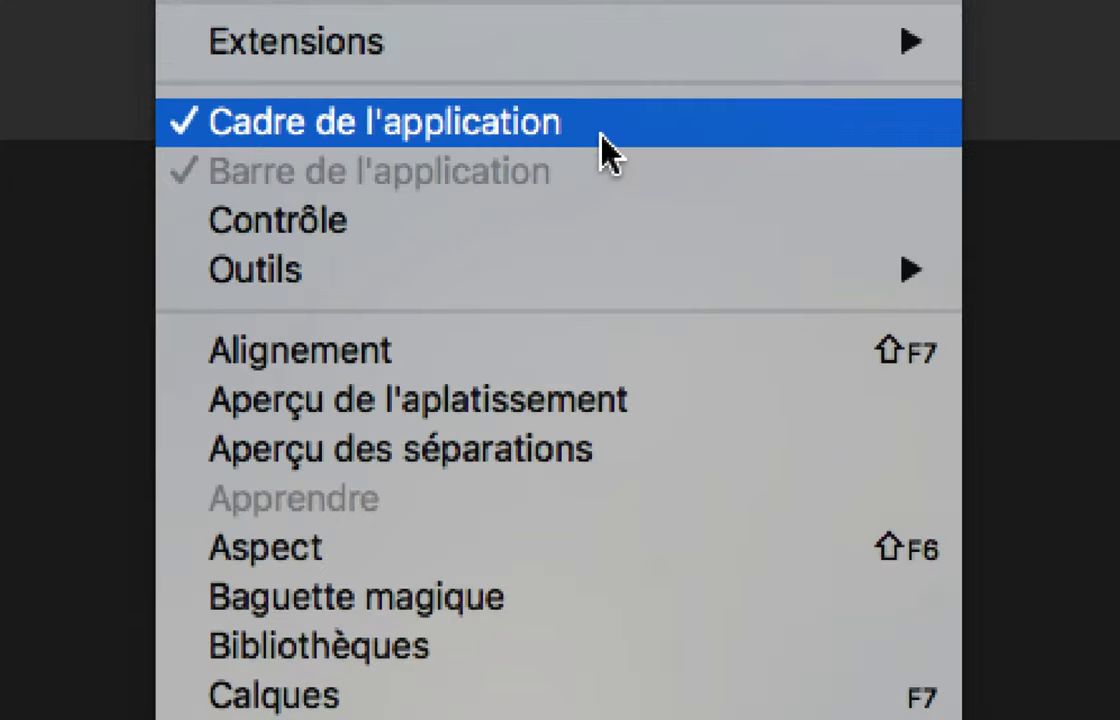
pyautogui.click(605, 150)
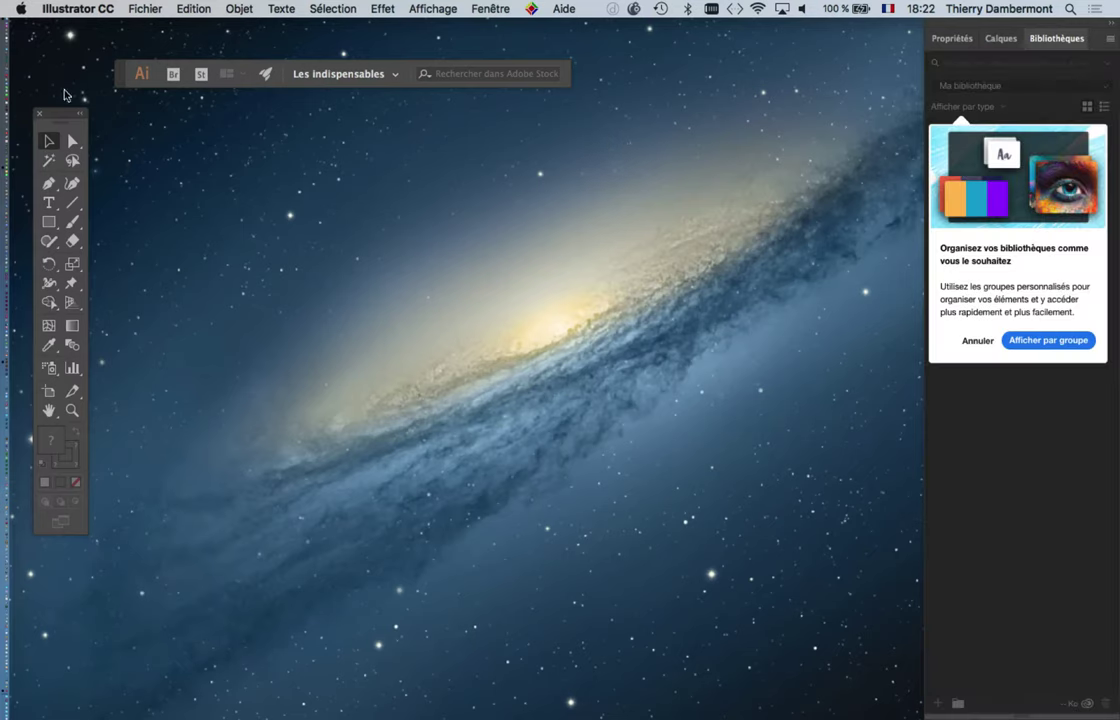
pyautogui.moveTo(53, 112); pyautogui.dragTo(57, 80)
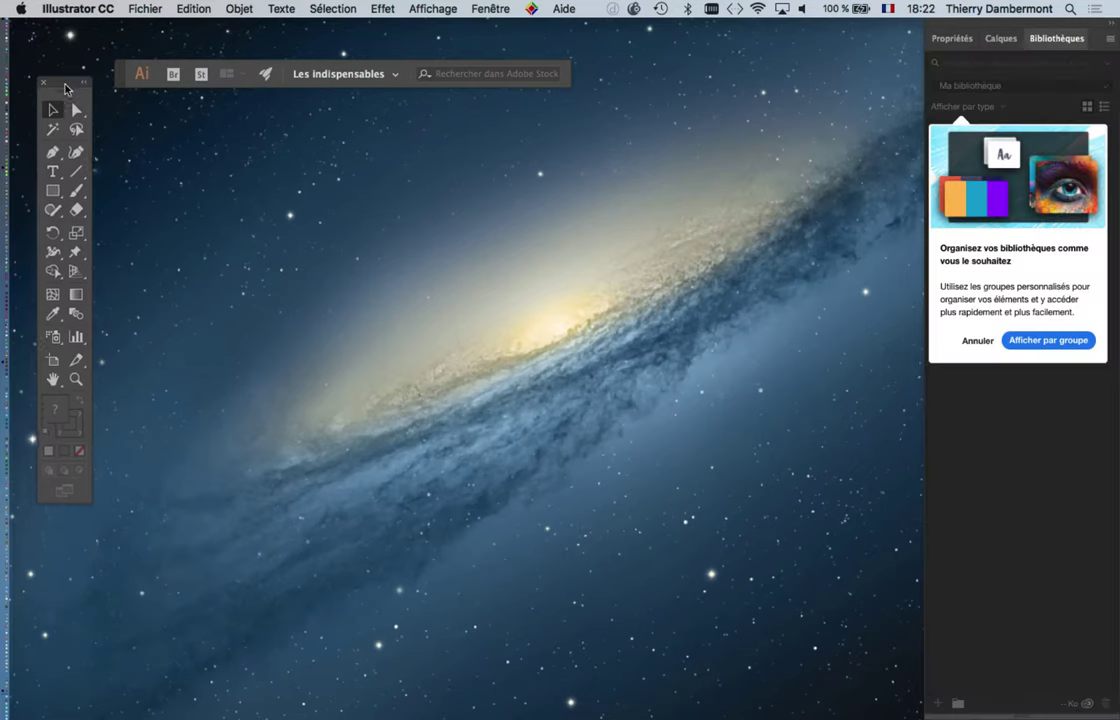
pyautogui.click(70, 8)
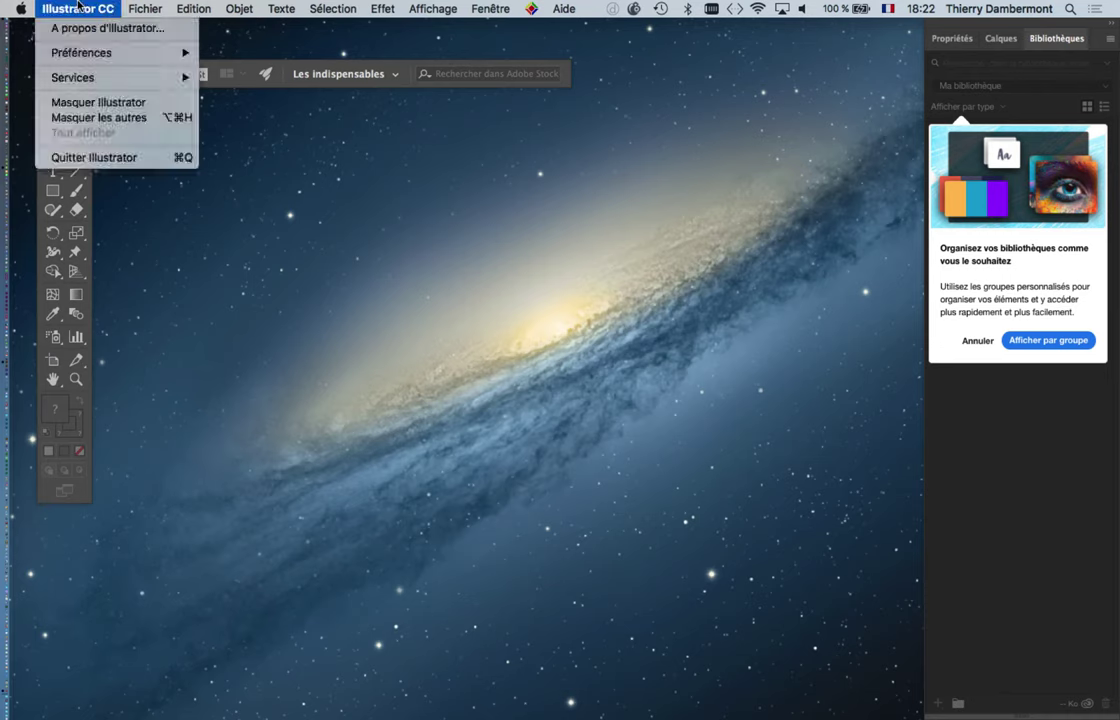
pyautogui.moveTo(82, 52)
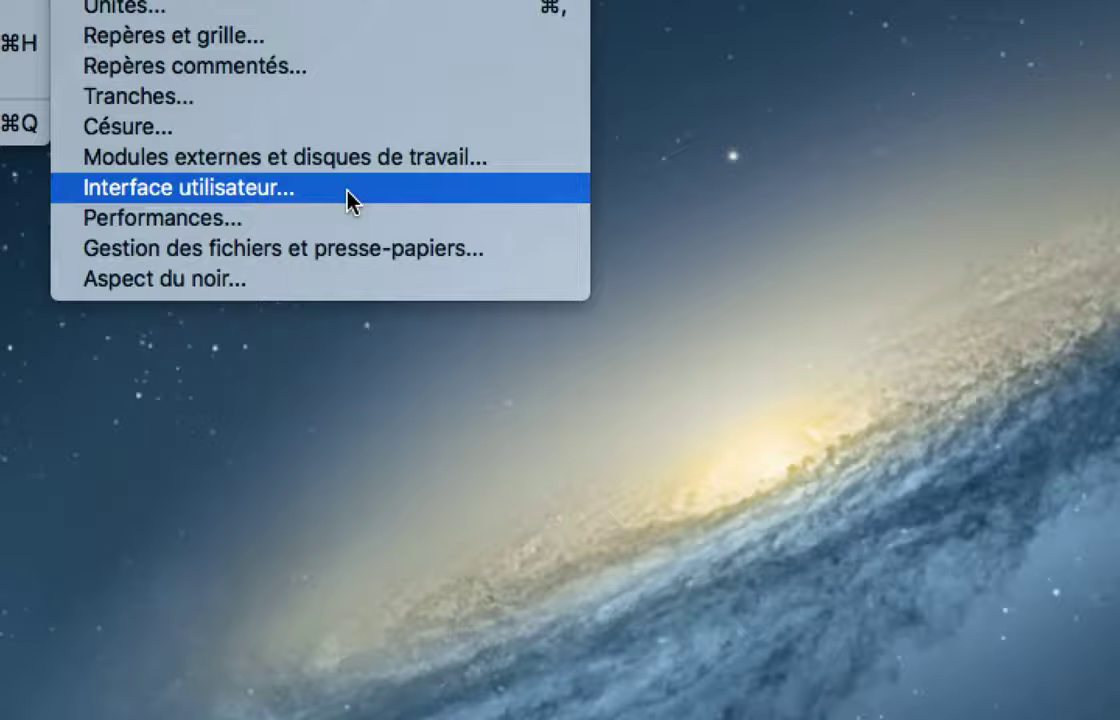
# Set Interface utilisateur brightness to the Claire light-grey swatch and confirm with OK
pyautogui.click(348, 190)
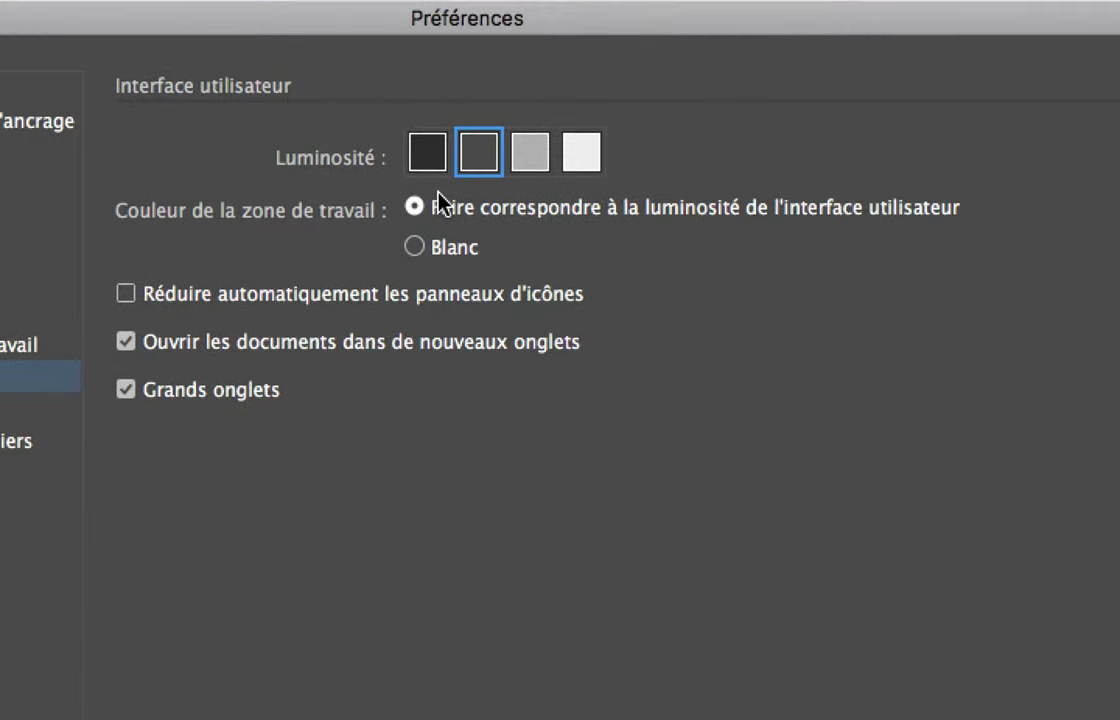
pyautogui.click(465, 182)
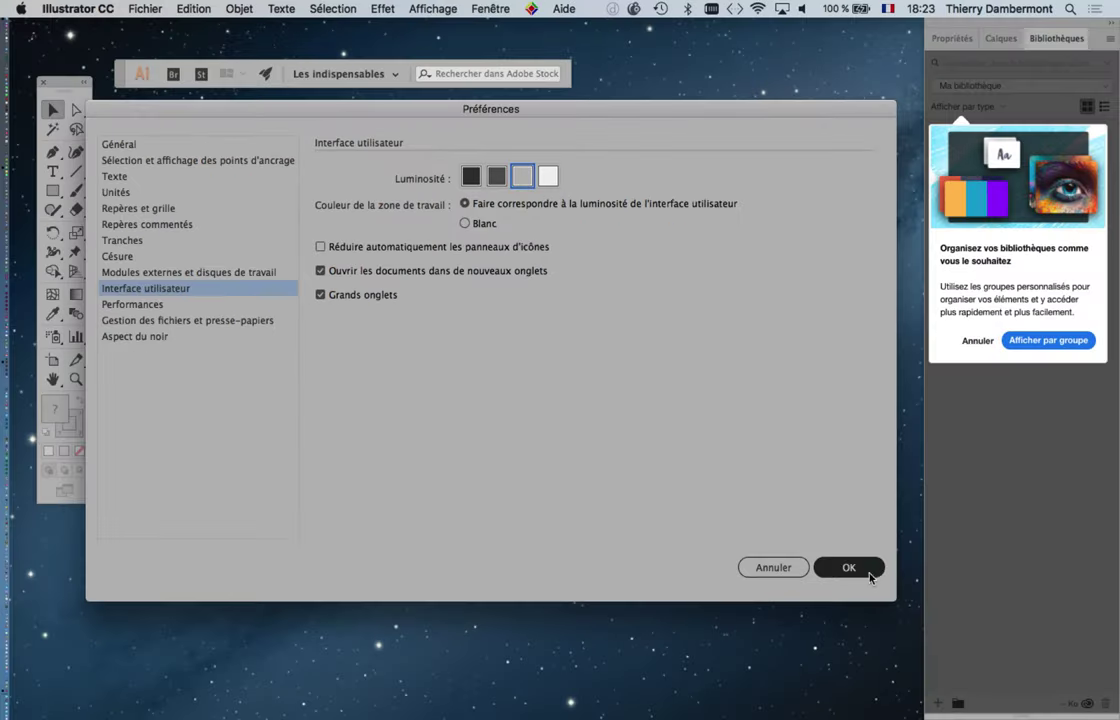
pyautogui.click(869, 578)
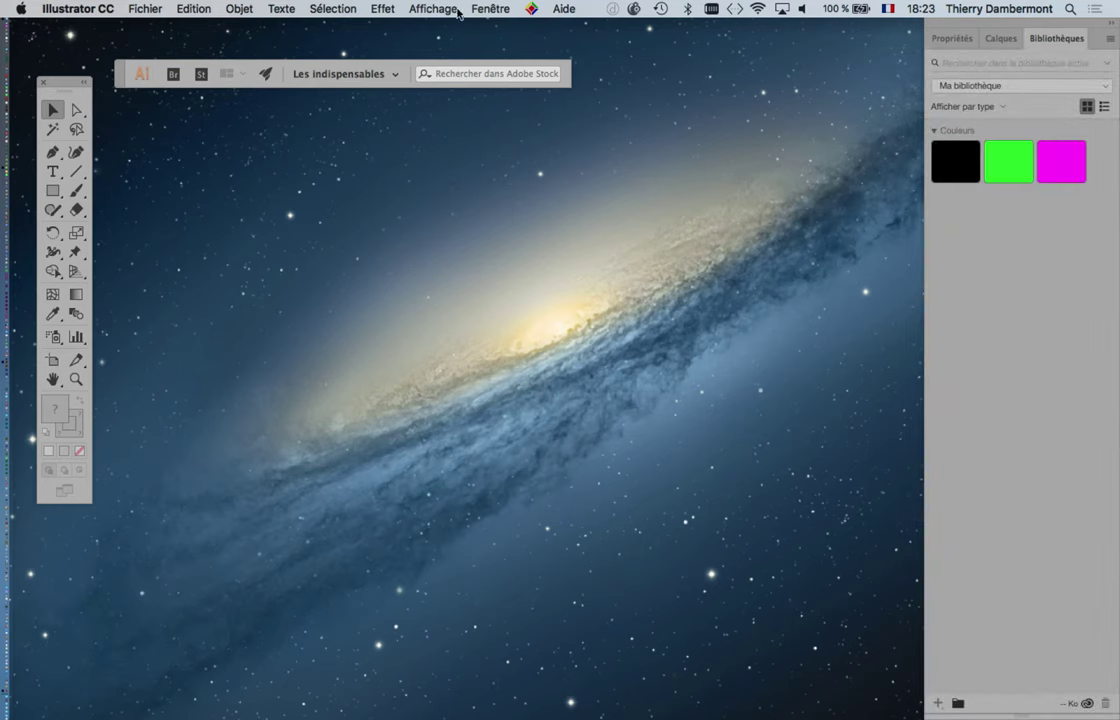
# Apply Réinitialiser Les indispensables from Fenêtre > Espace de travail, then nudge the application bar up
pyautogui.click(489, 9)
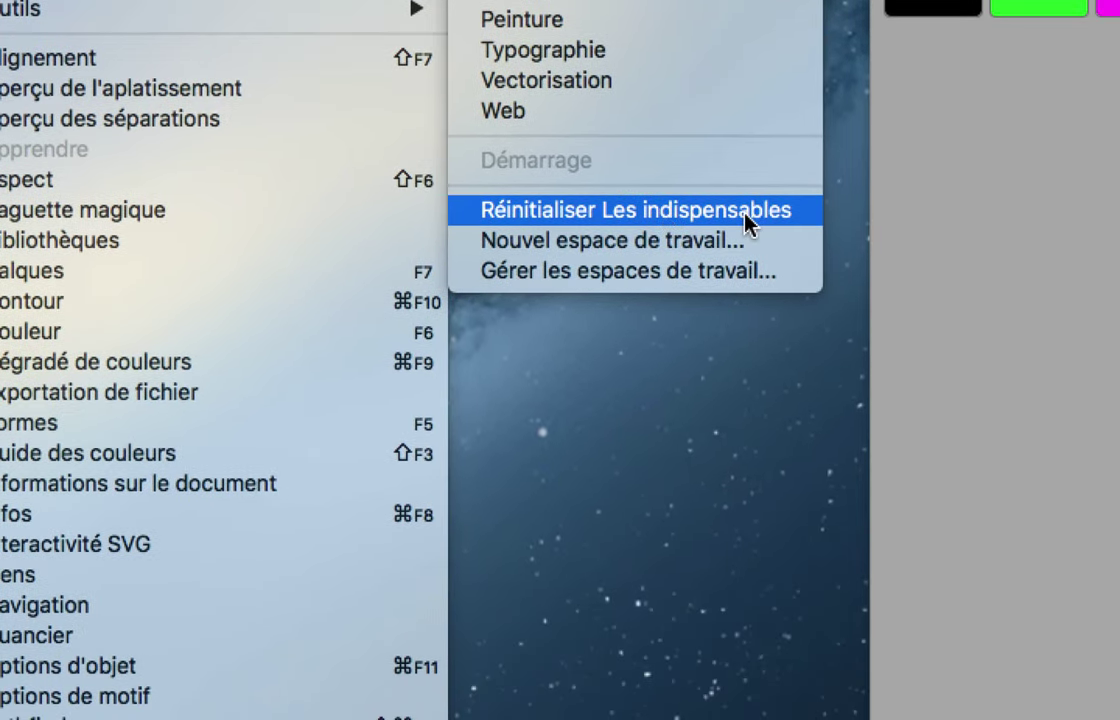
pyautogui.click(748, 222)
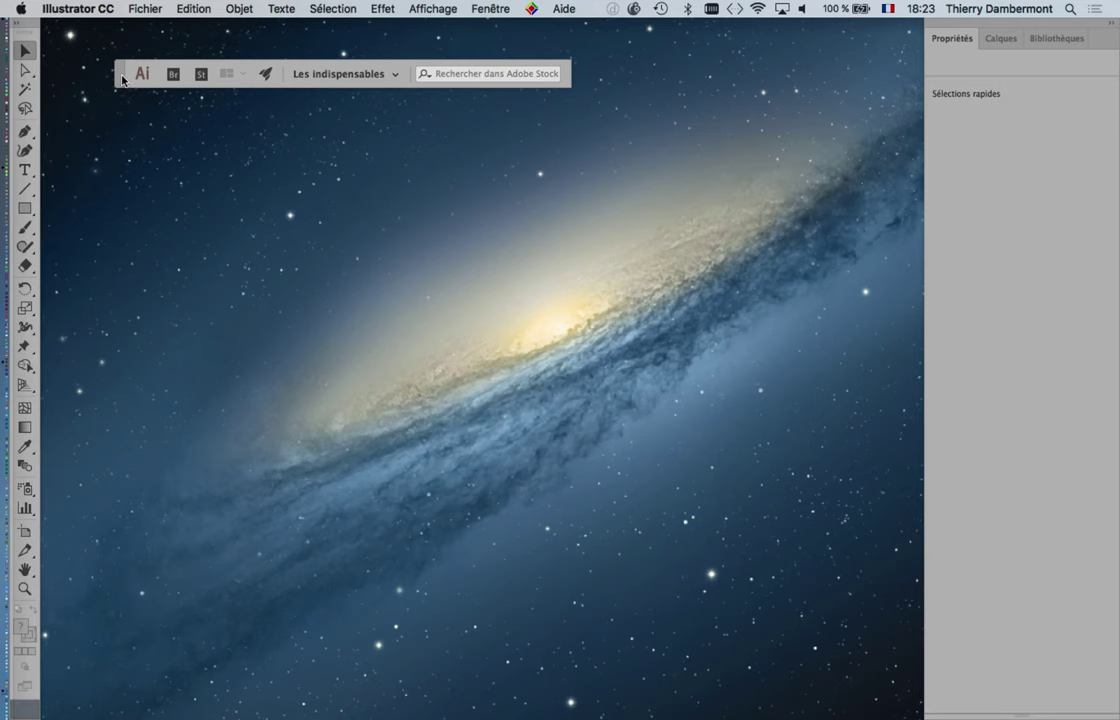
pyautogui.moveTo(112, 74); pyautogui.dragTo(110, 56)
# Dock the application bar beneath the menu bar and drag the tools panel away to float
pyautogui.click(484, 8)
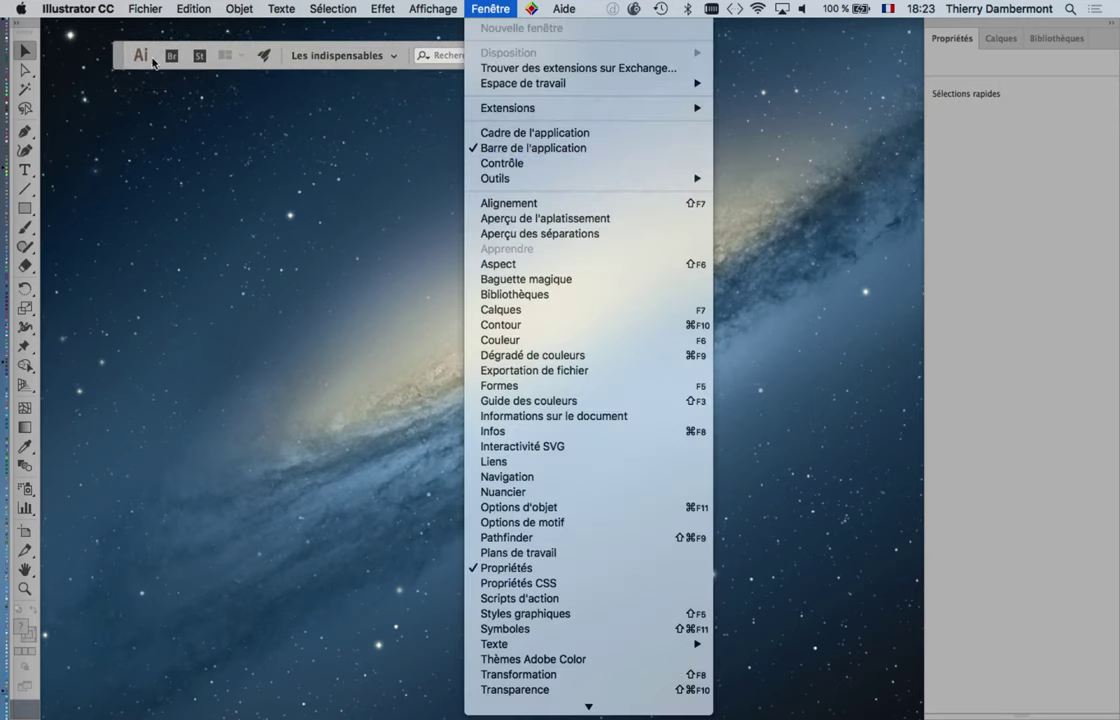
pyautogui.click(106, 56)
pyautogui.moveTo(117, 65)
pyautogui.mouseDown()
pyautogui.moveTo(130, 118)
pyautogui.moveTo(55, 37)
pyautogui.moveTo(171, 191)
pyautogui.moveTo(352, 280)
pyautogui.moveTo(235, 145)
pyautogui.moveTo(72, 25)
pyautogui.mouseUp()
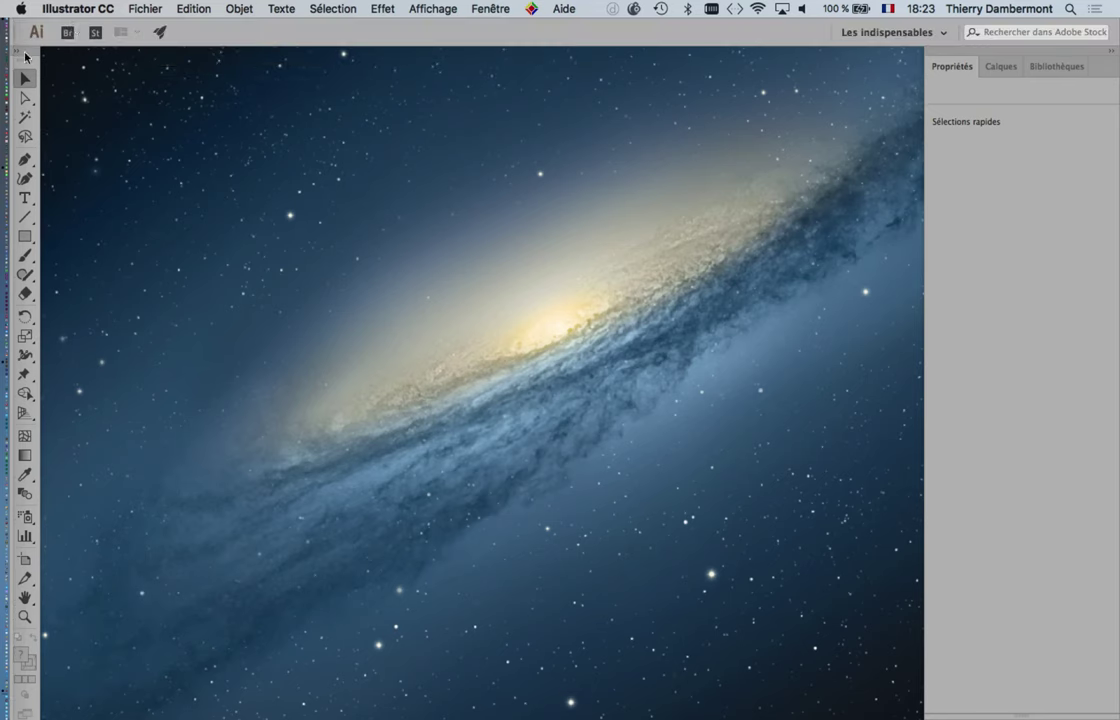
pyautogui.moveTo(25, 57)
pyautogui.mouseDown()
pyautogui.moveTo(84, 110)
pyautogui.moveTo(63, 103)
pyautogui.mouseUp()
# Expand the floating tools panel to two columns and move it nearer the left edge
pyautogui.click(90, 106)
pyautogui.click(489, 9)
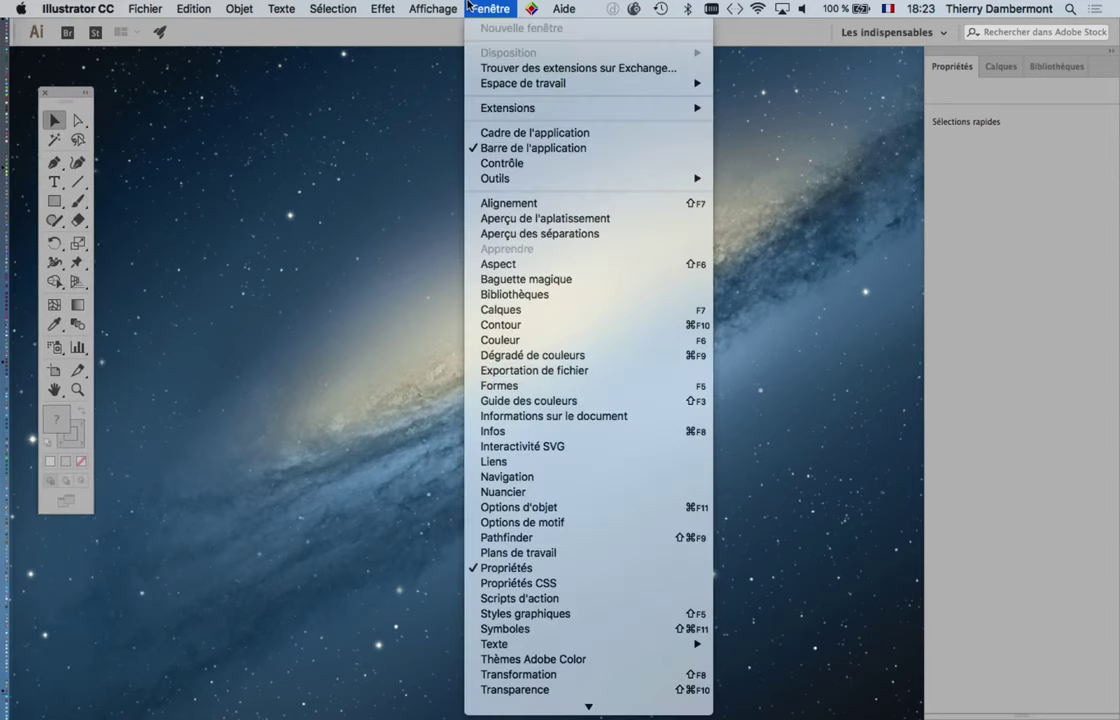
pyautogui.click(502, 163)
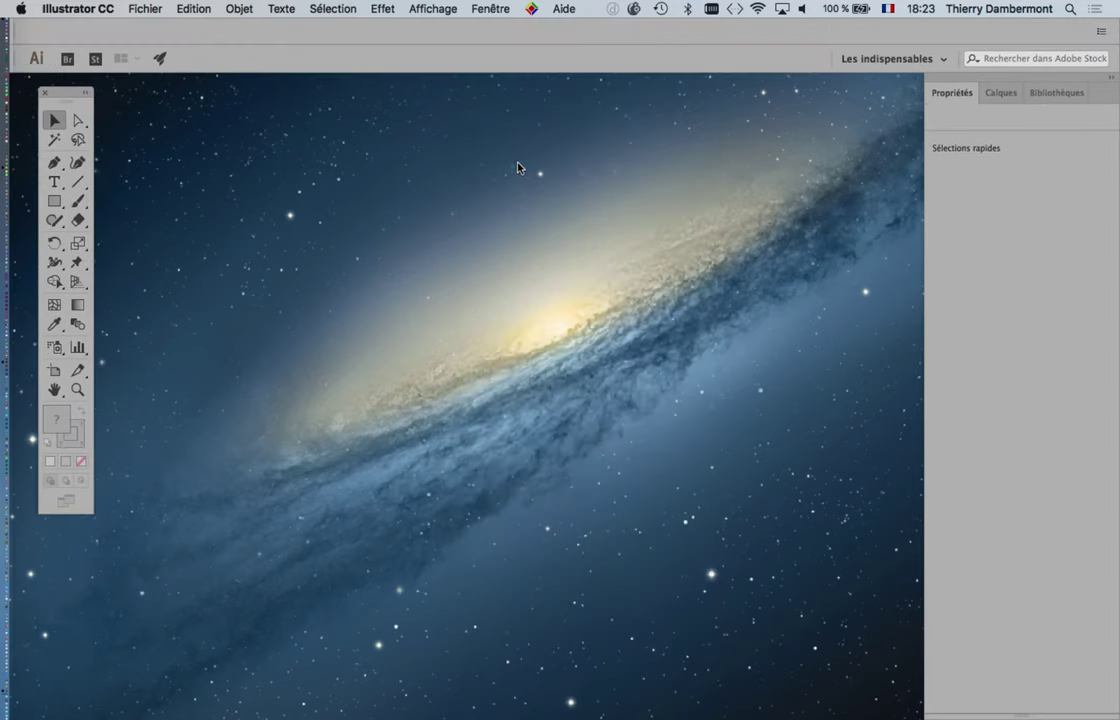
pyautogui.click(505, 7)
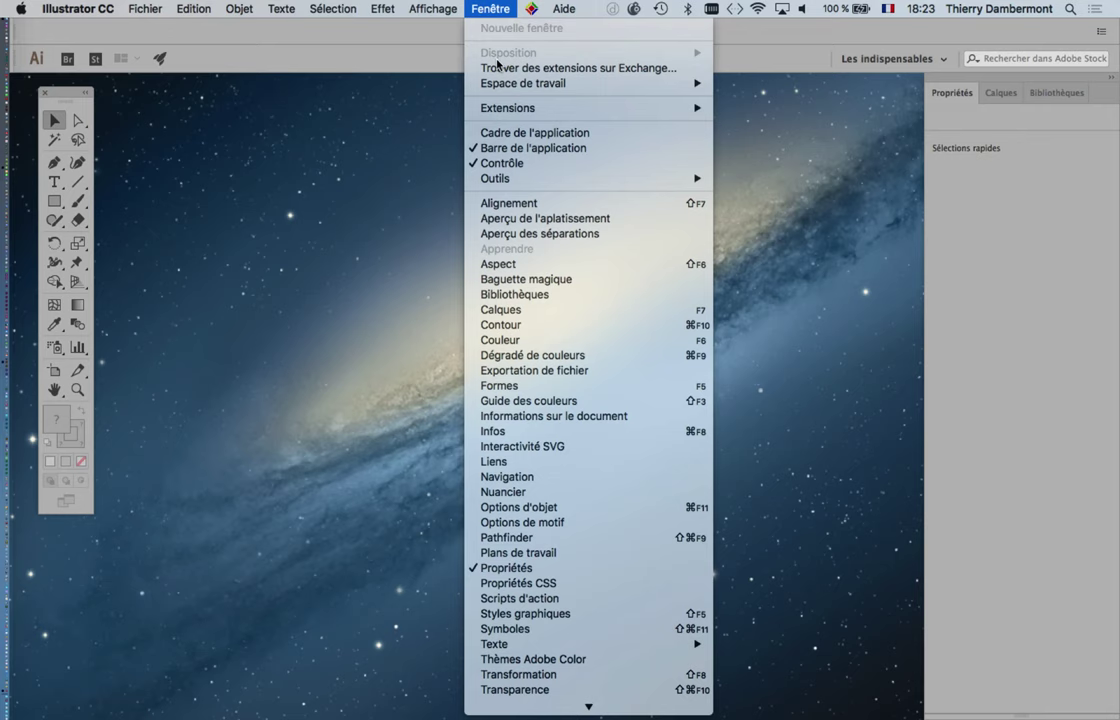
pyautogui.click(505, 163)
pyautogui.click(489, 9)
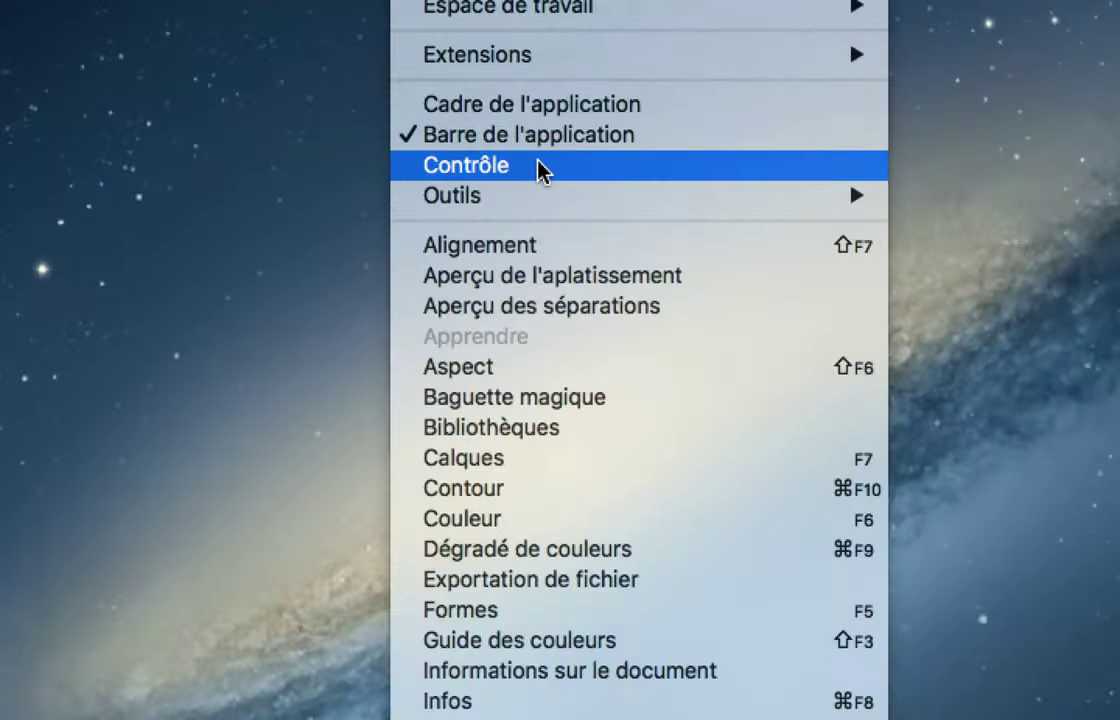
pyautogui.click(539, 166)
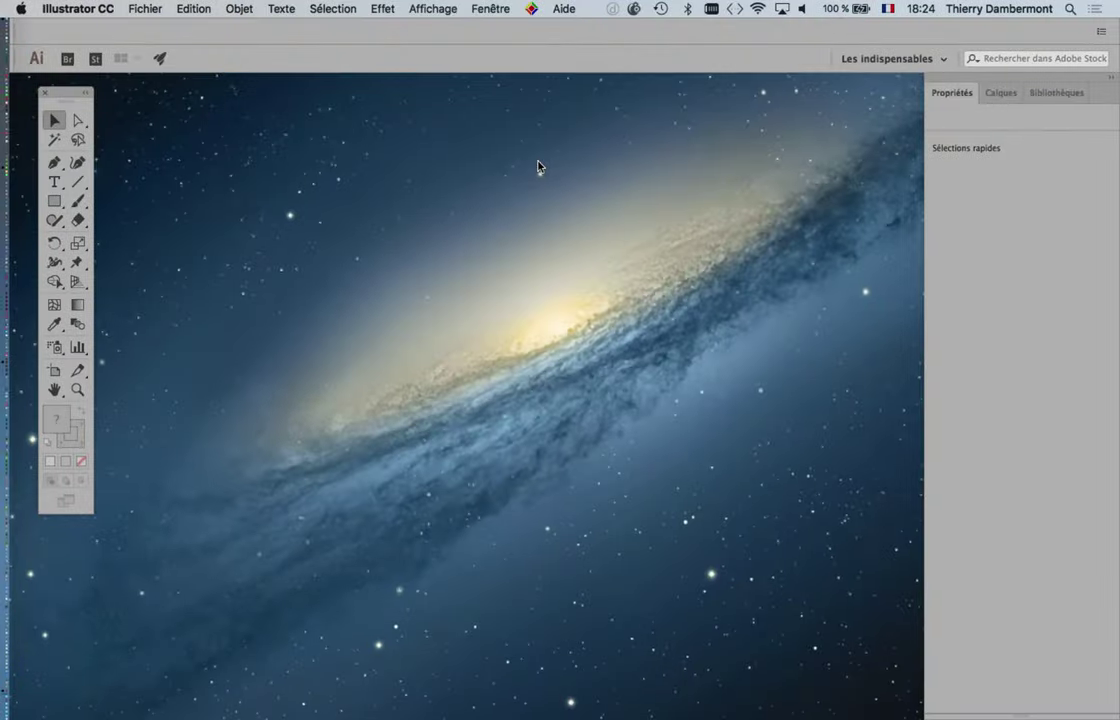
pyautogui.moveTo(63, 96); pyautogui.dragTo(51, 102)
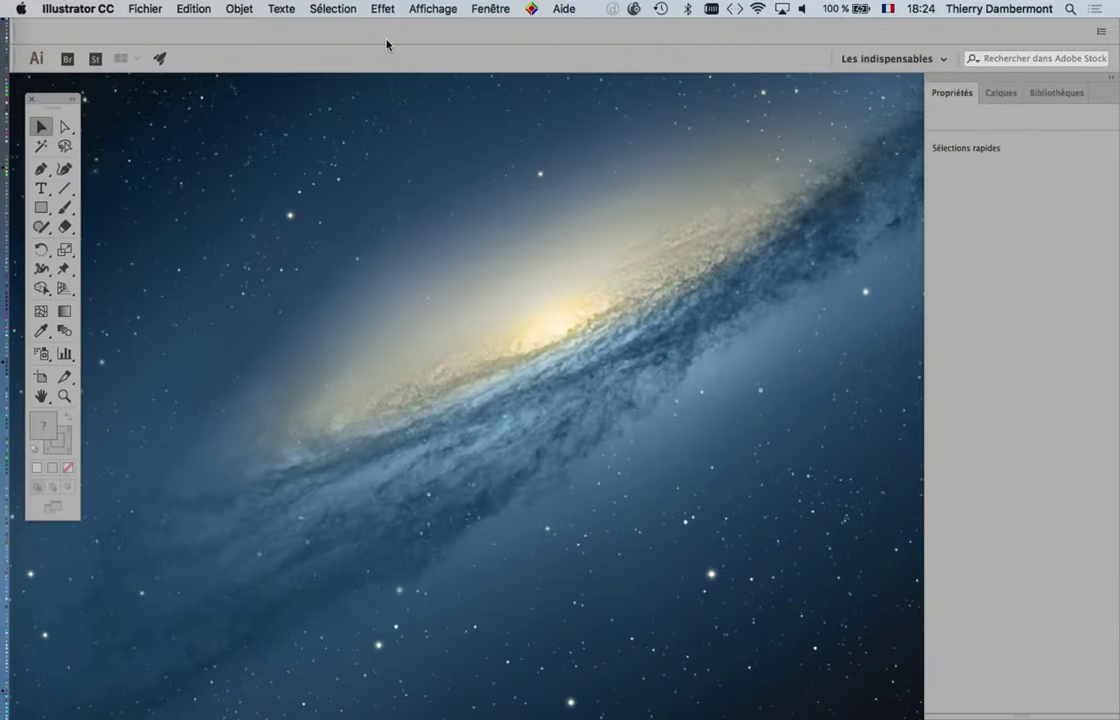
# Toggle Barre de l'application and Contrôle in Fenêtre so both end up shown
pyautogui.click(487, 8)
pyautogui.click(500, 163)
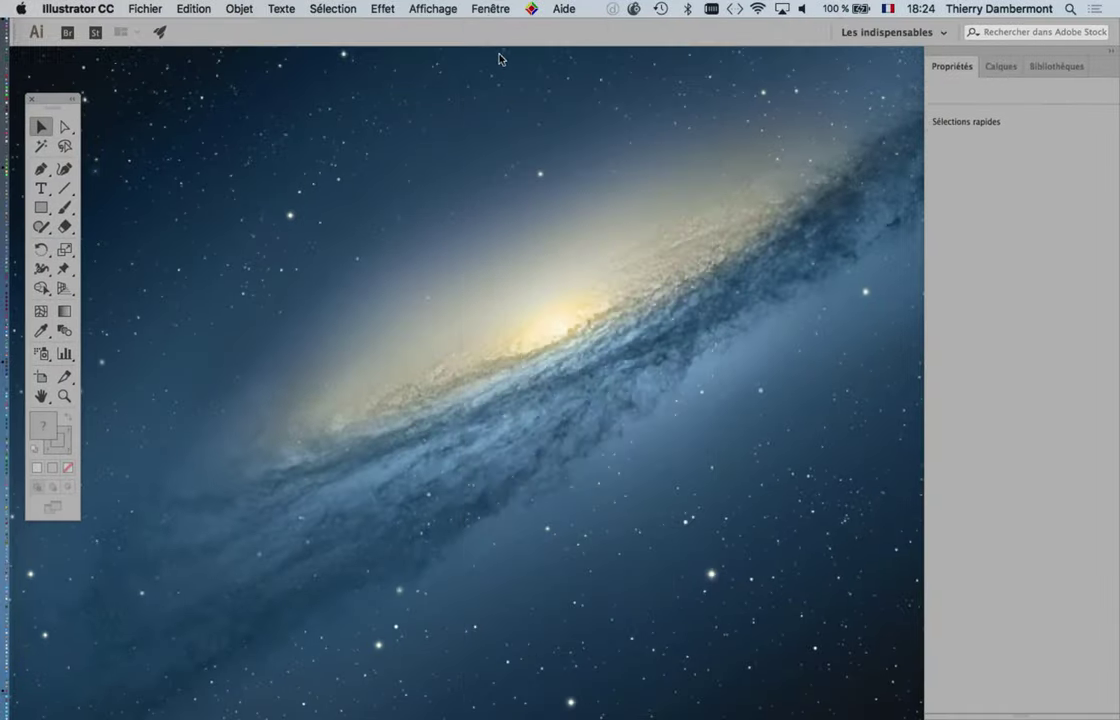
pyautogui.click(489, 8)
pyautogui.click(533, 148)
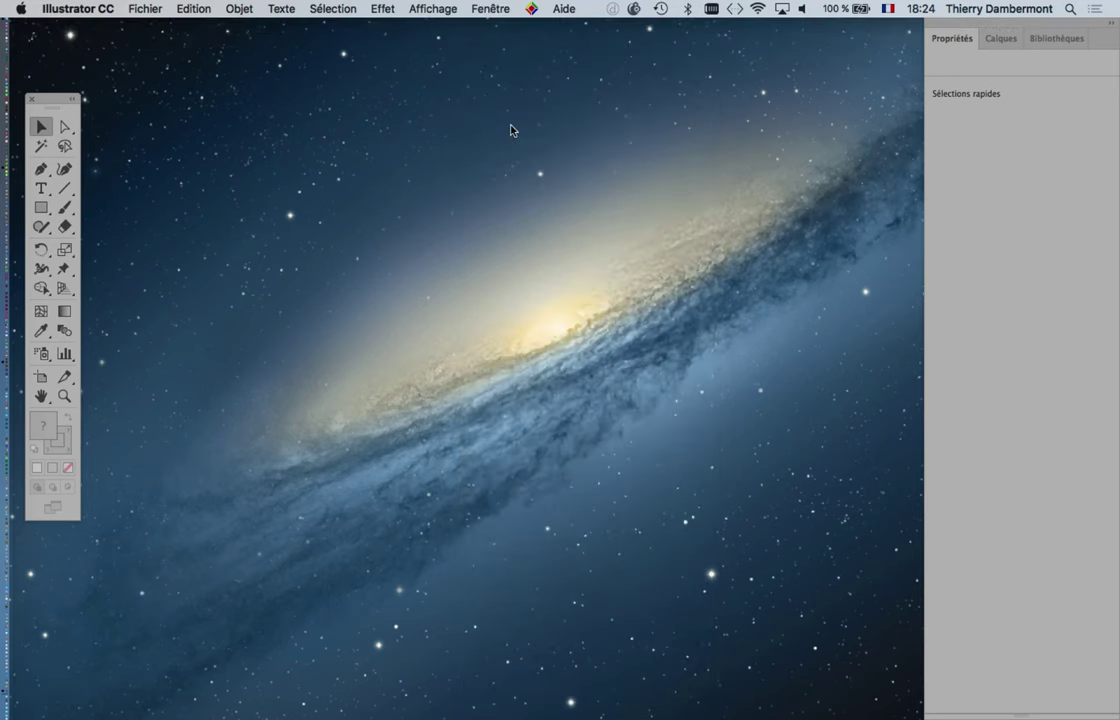
pyautogui.click(484, 8)
pyautogui.click(533, 148)
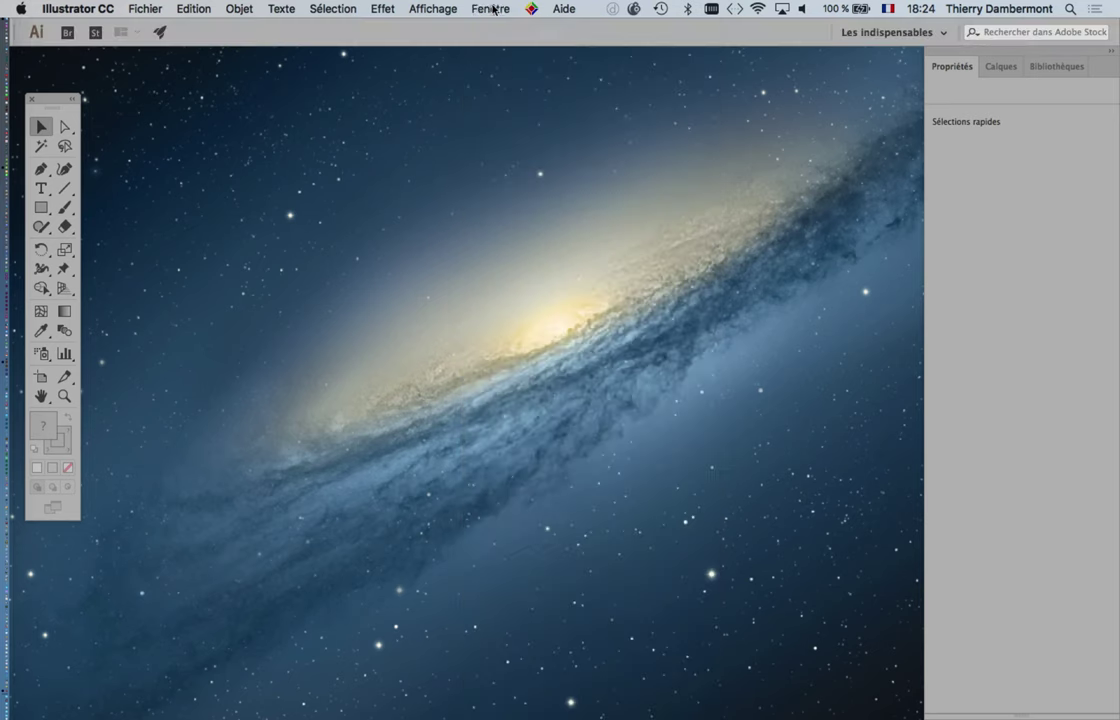
pyautogui.click(489, 8)
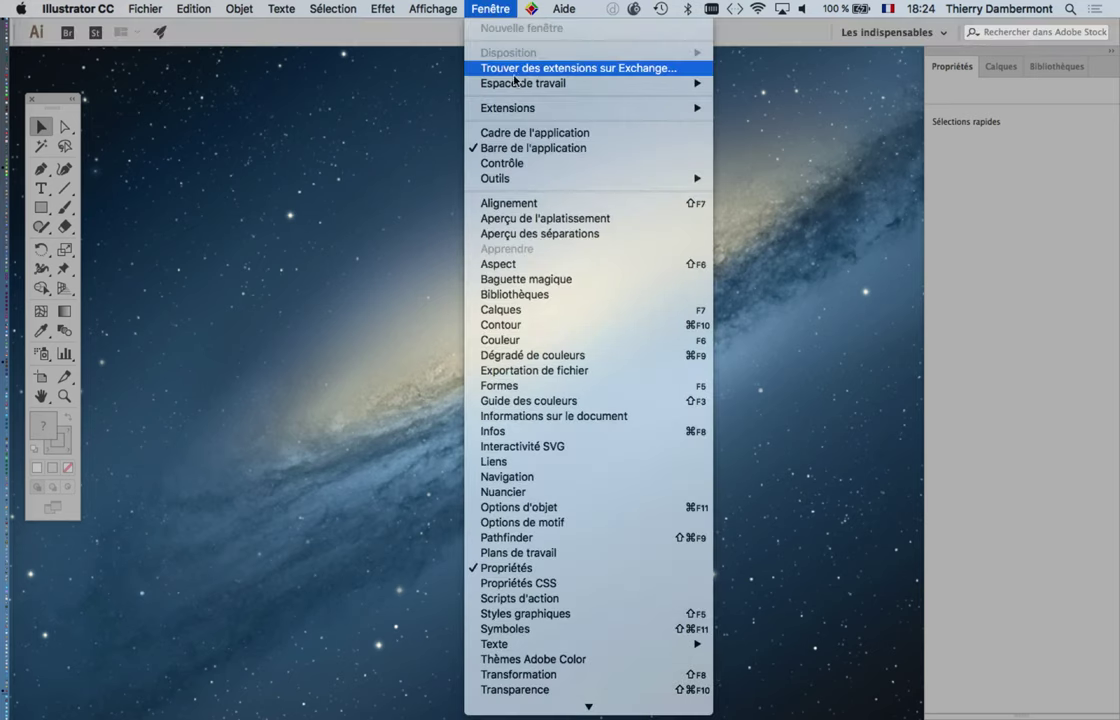
pyautogui.click(535, 164)
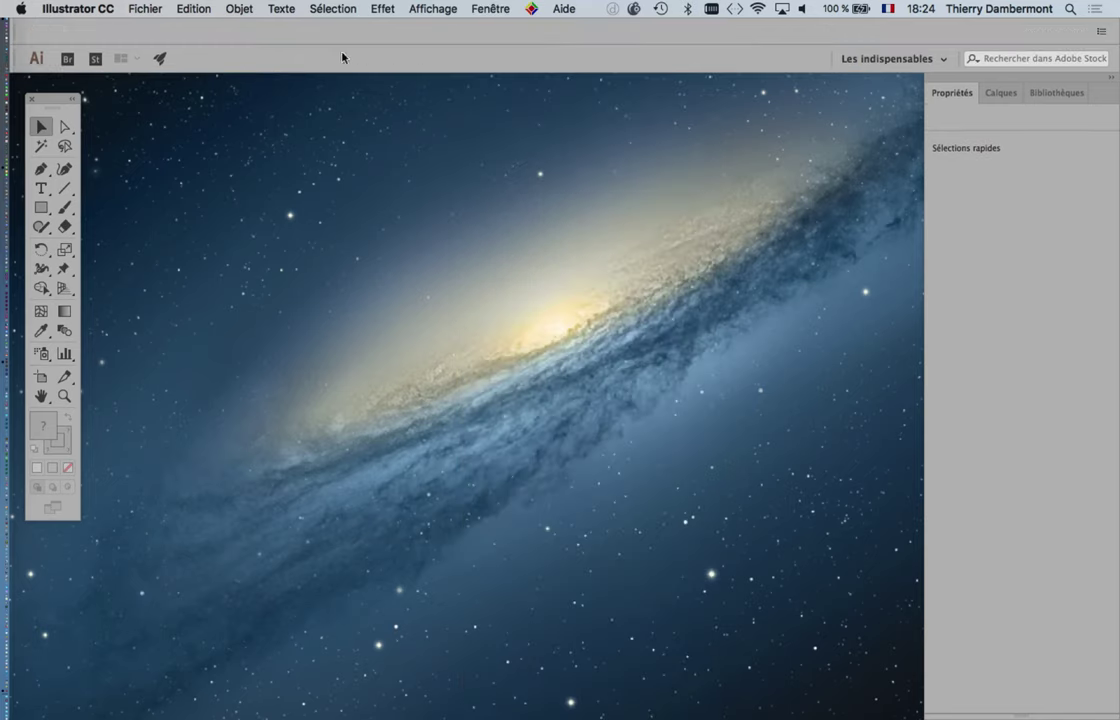